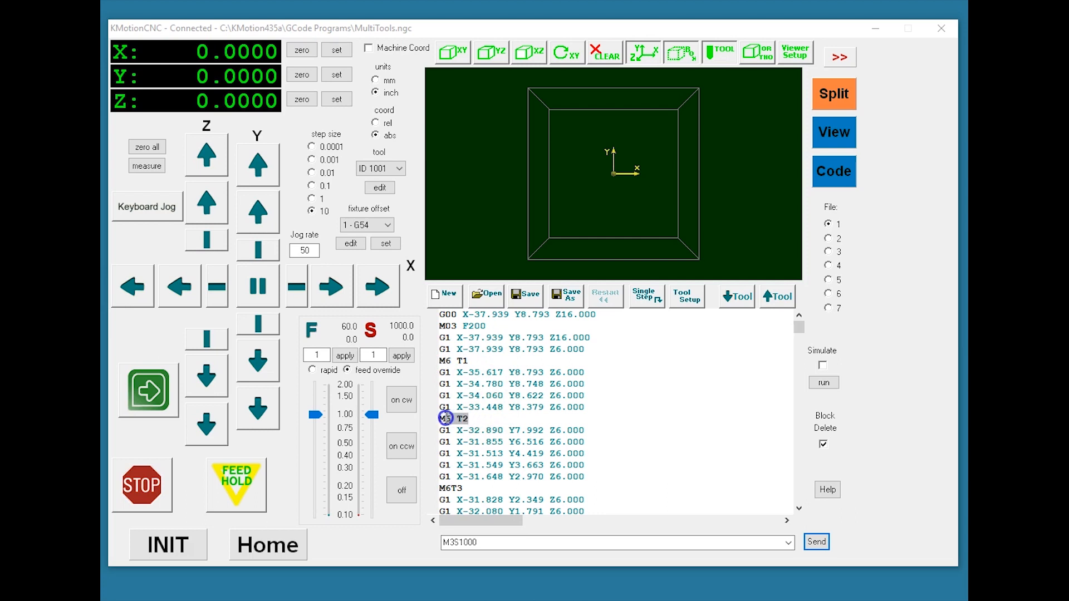
- Starting from the G1 line above M6 T1, search forward through the M6 tool changes to M6T3
{"action": "left_click_drag", "start_coordinate": [479, 487], "coordinate": [437, 487]}
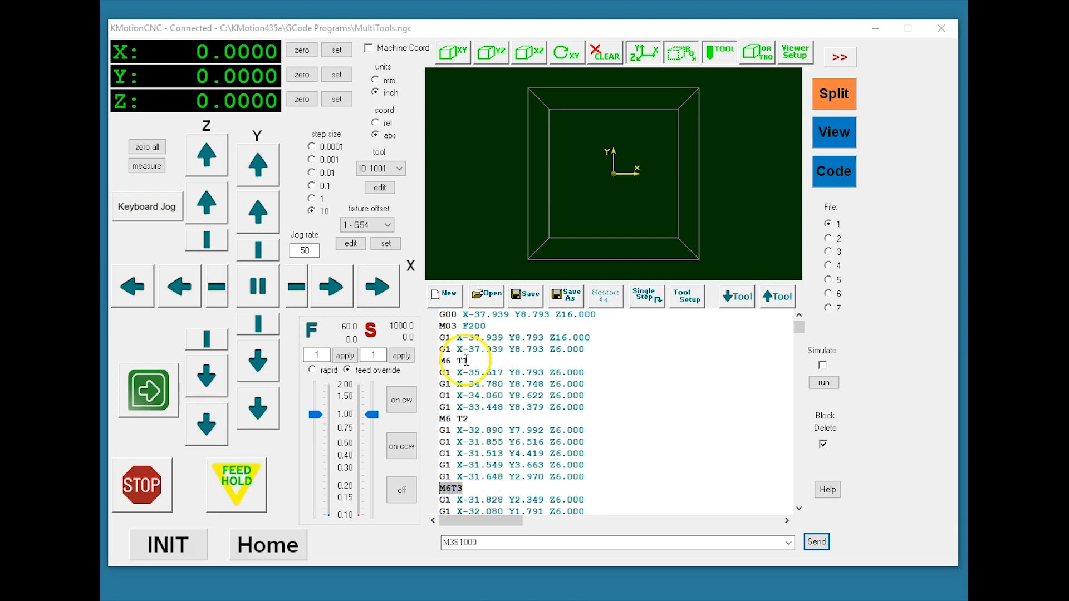
{"action": "left_click", "coordinate": [444, 339]}
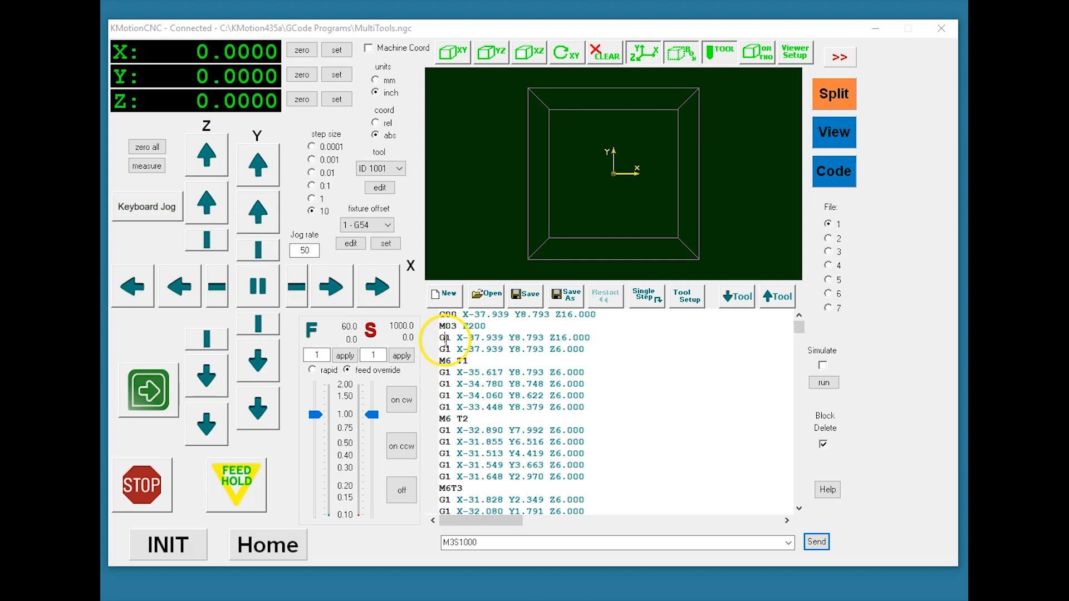
{"action": "left_click", "coordinate": [746, 300]}
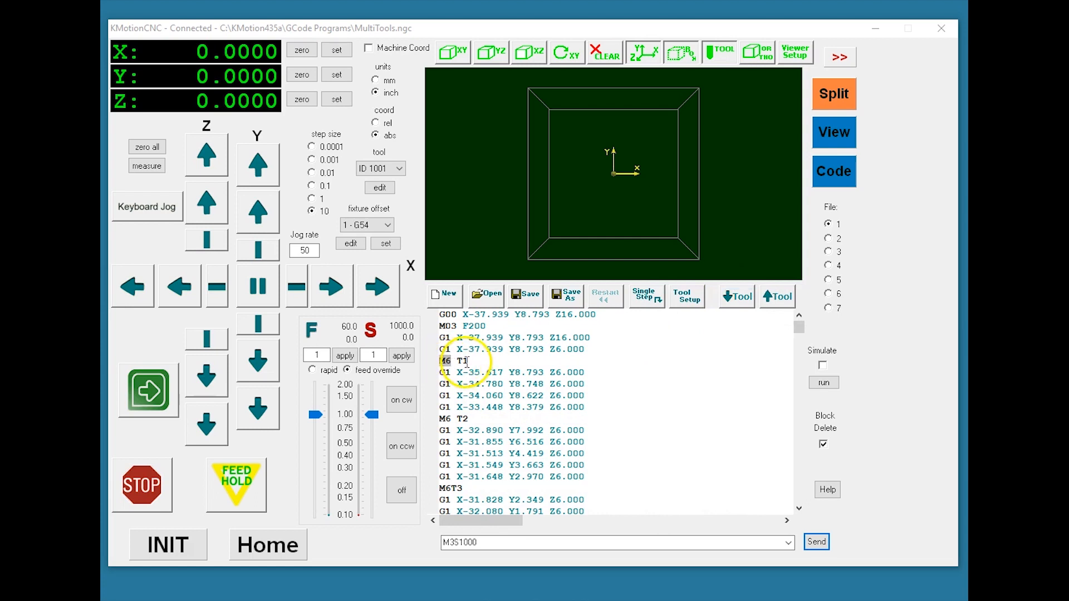
{"action": "left_click", "coordinate": [739, 299]}
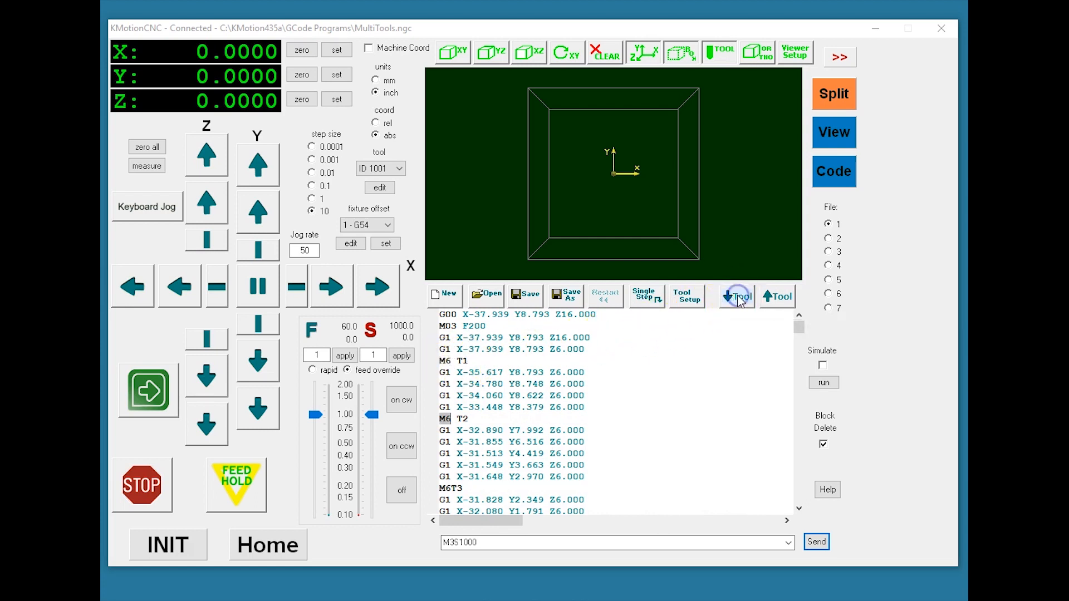
{"action": "left_click", "coordinate": [740, 301]}
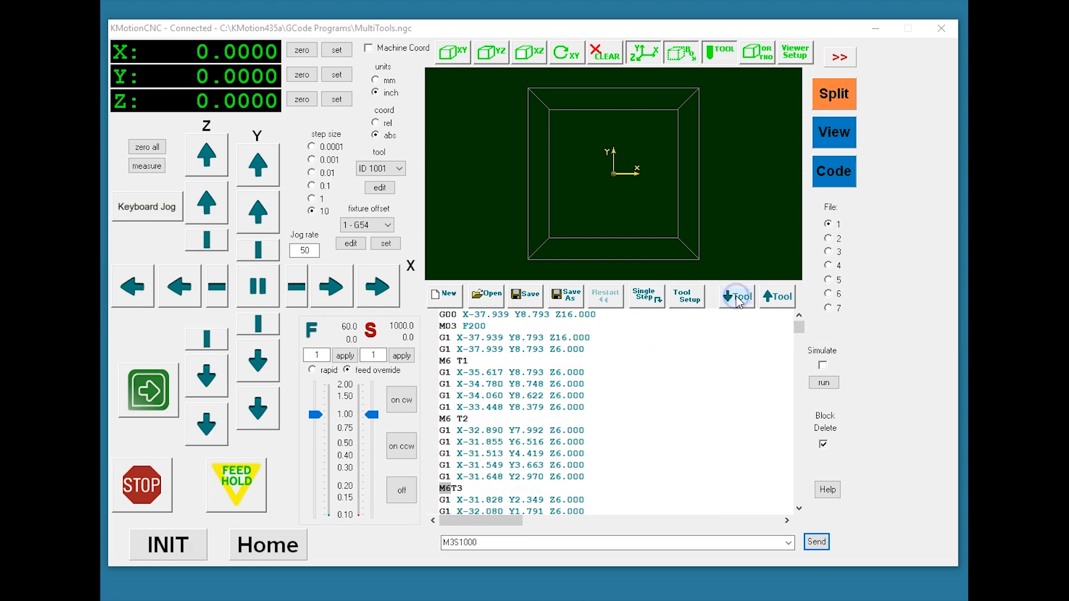
- Search backward through the M6 tool changes, starting from M6T3
{"action": "left_click", "coordinate": [781, 301]}
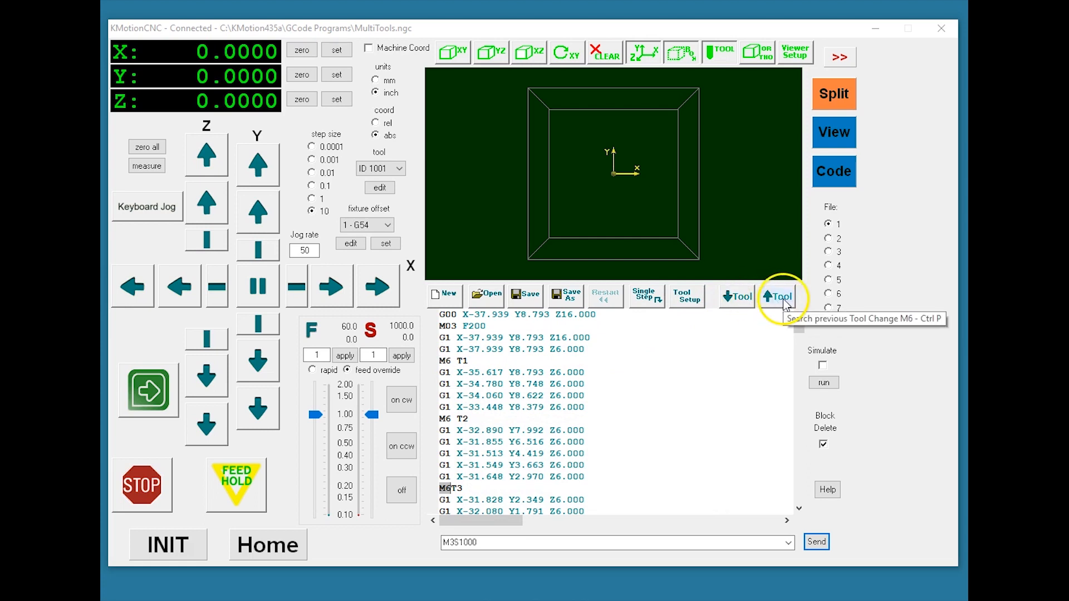
{"action": "left_click", "coordinate": [782, 301]}
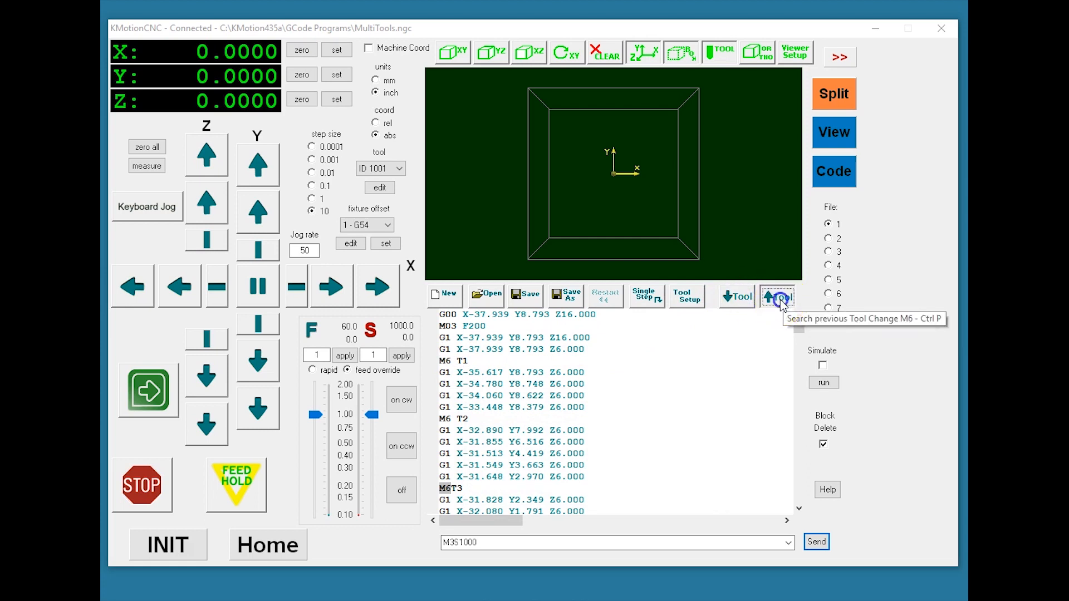
{"action": "left_click", "coordinate": [779, 300]}
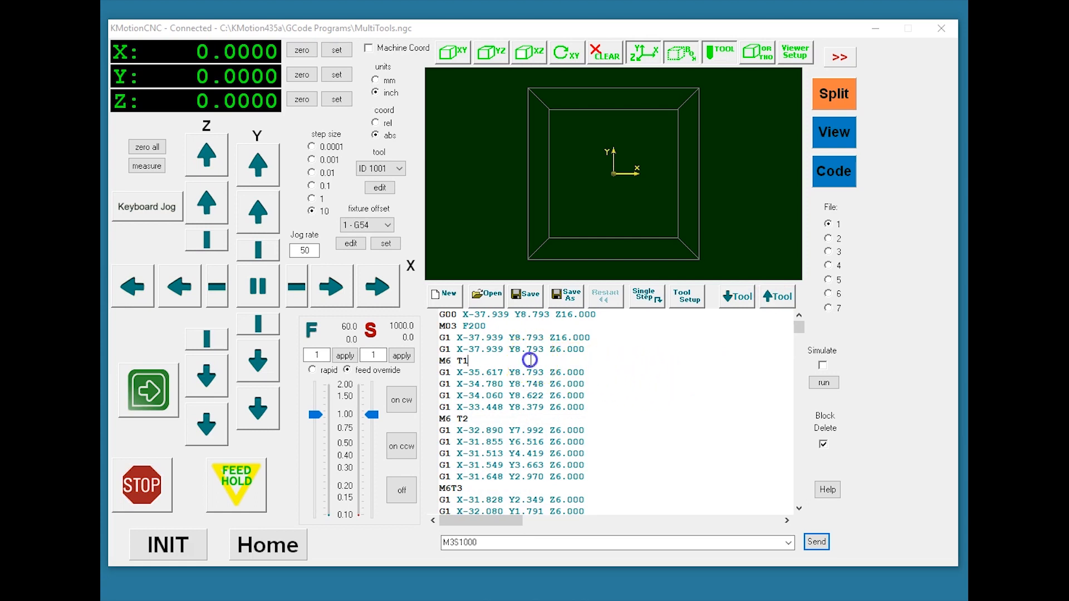
- Open the G-code editor's Find dialog, go through its options for the m0*6 regular expression, and dismiss it
{"action": "left_click", "coordinate": [507, 361]}
{"action": "right_click", "coordinate": [507, 360]}
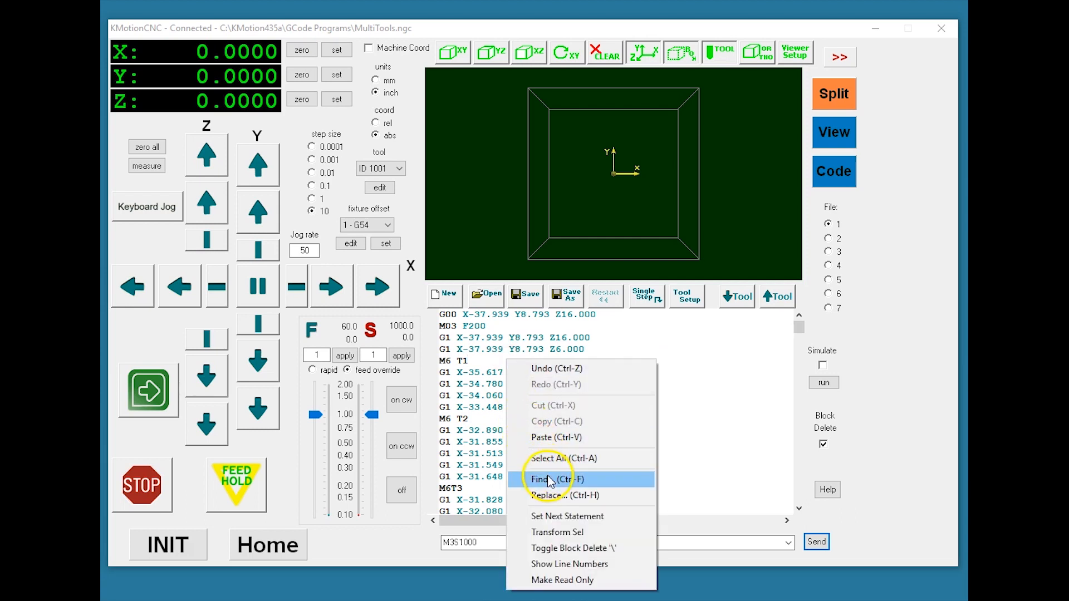
{"action": "left_click", "coordinate": [546, 479]}
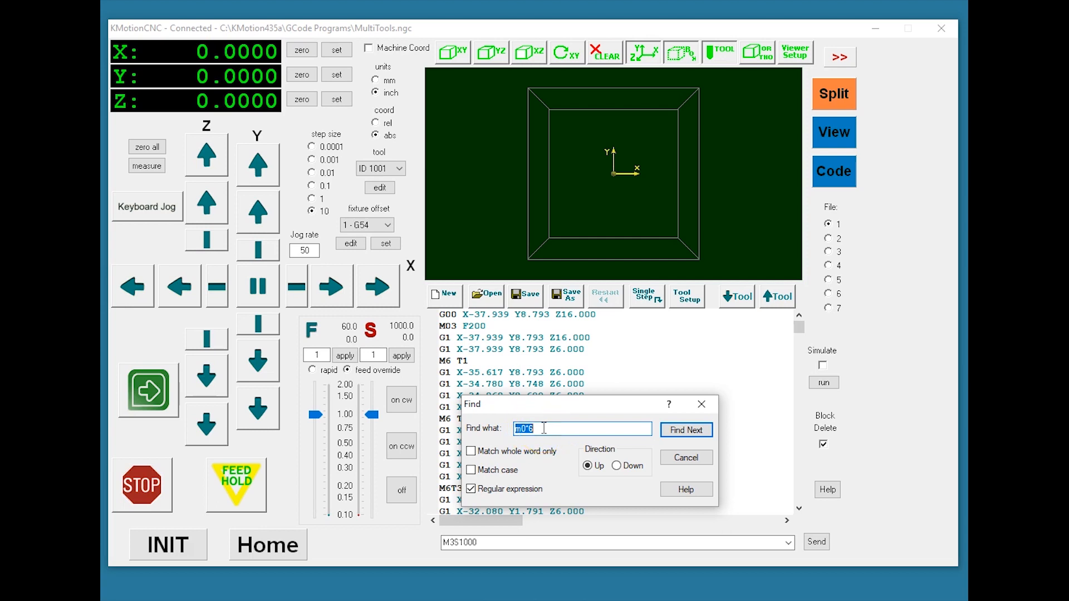
{"action": "key", "text": "Tab"}
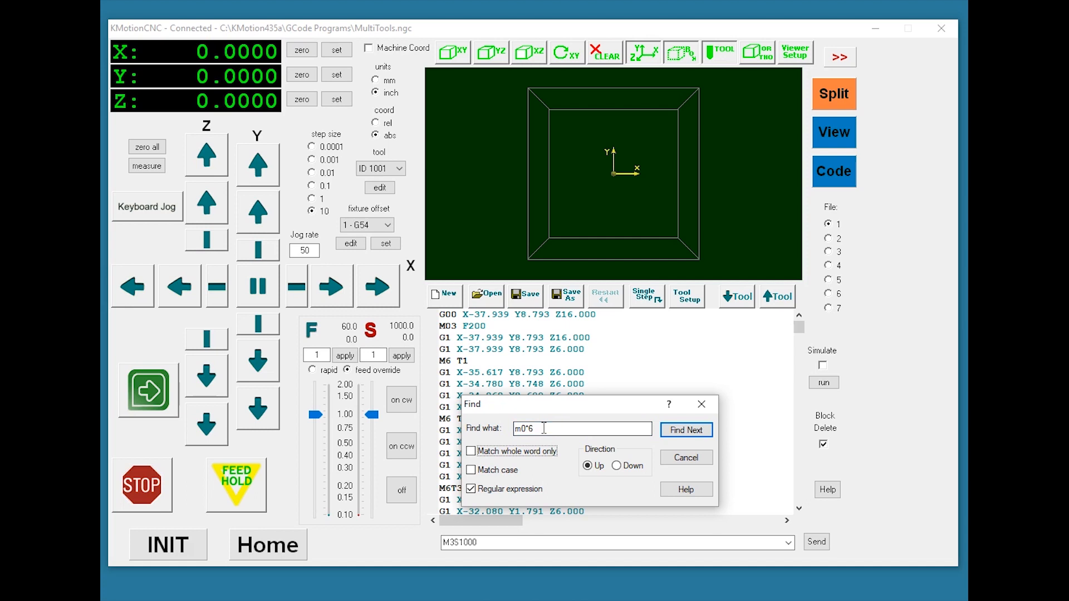
{"action": "key", "text": "Tab"}
{"action": "key", "text": "Tab"}
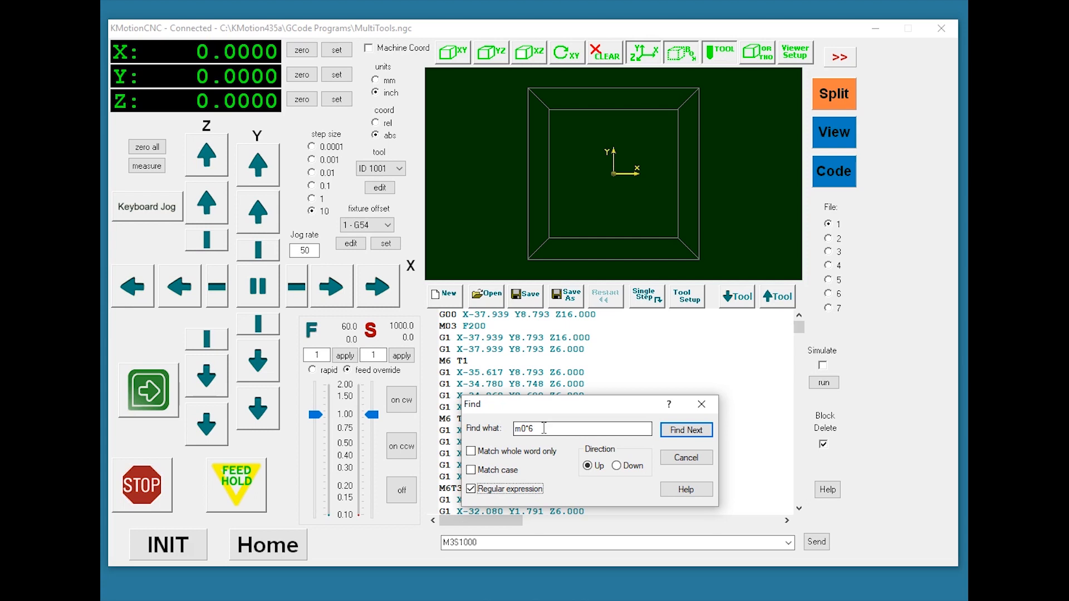
{"action": "key", "text": "Tab"}
{"action": "key", "text": "Tab"}
{"action": "key", "text": "Tab"}
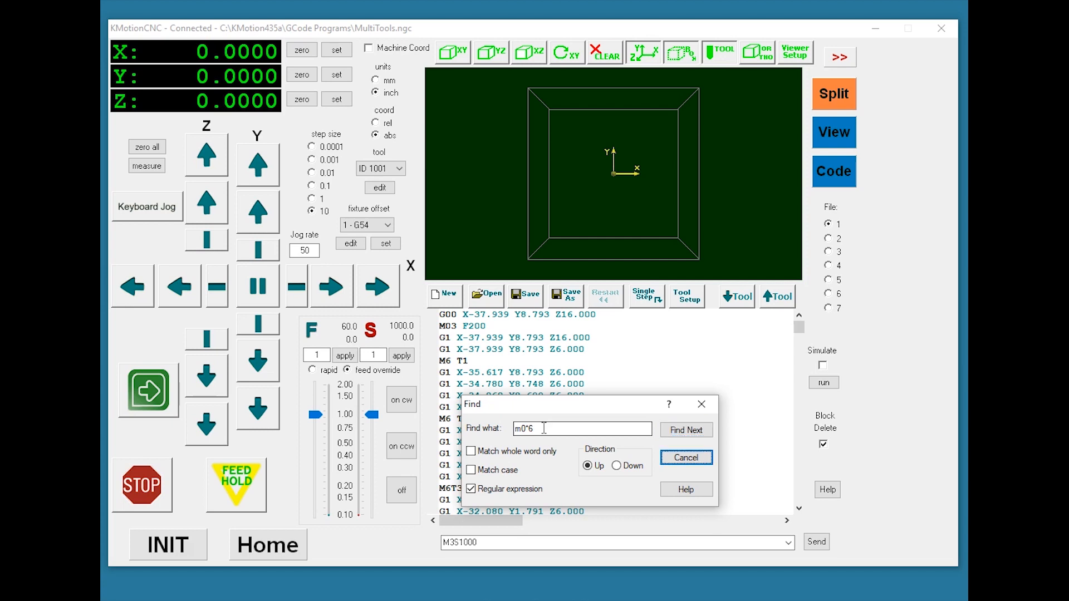
{"action": "key", "text": "Return"}
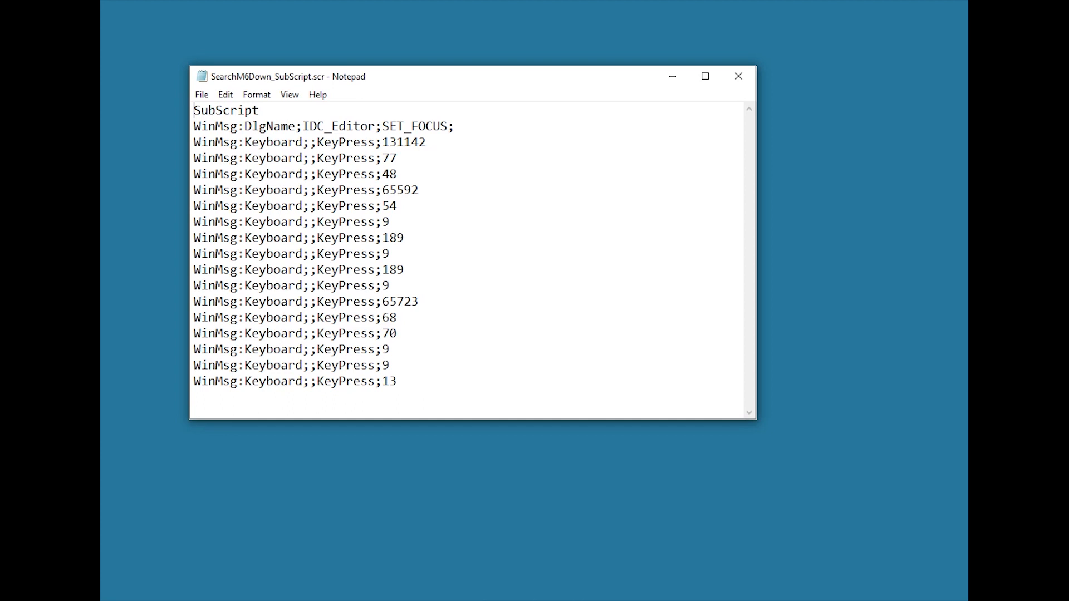
- In Notepad, examine the SubScript header, the SET_FOCUS message and the first KeyPress codes of SearchM6Down_SubScript.scr
{"action": "left_click_drag", "start_coordinate": [269, 109], "coordinate": [195, 111]}
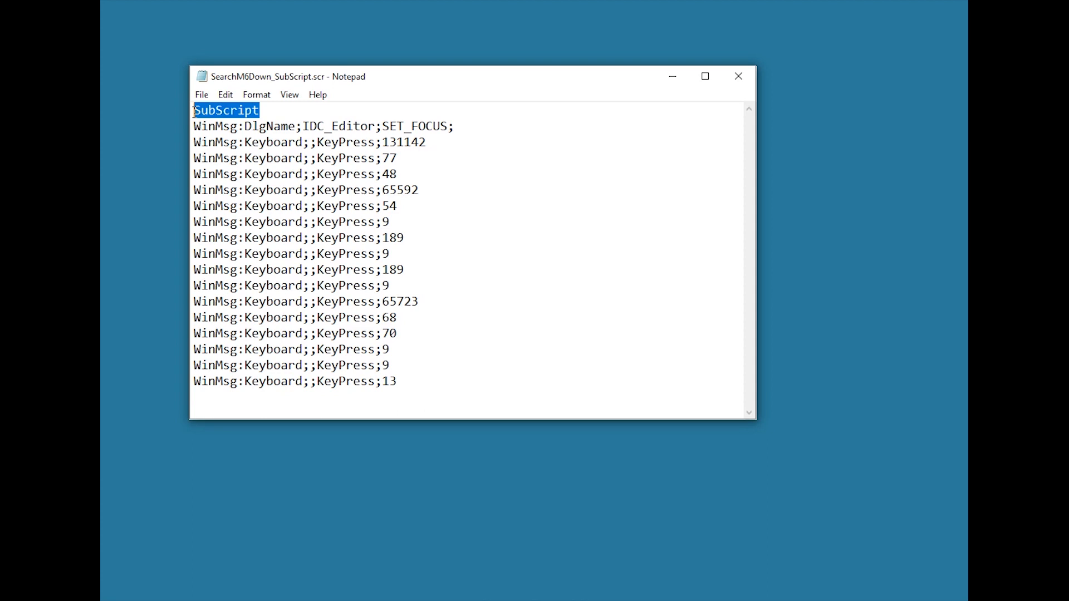
{"action": "double_click", "coordinate": [197, 127]}
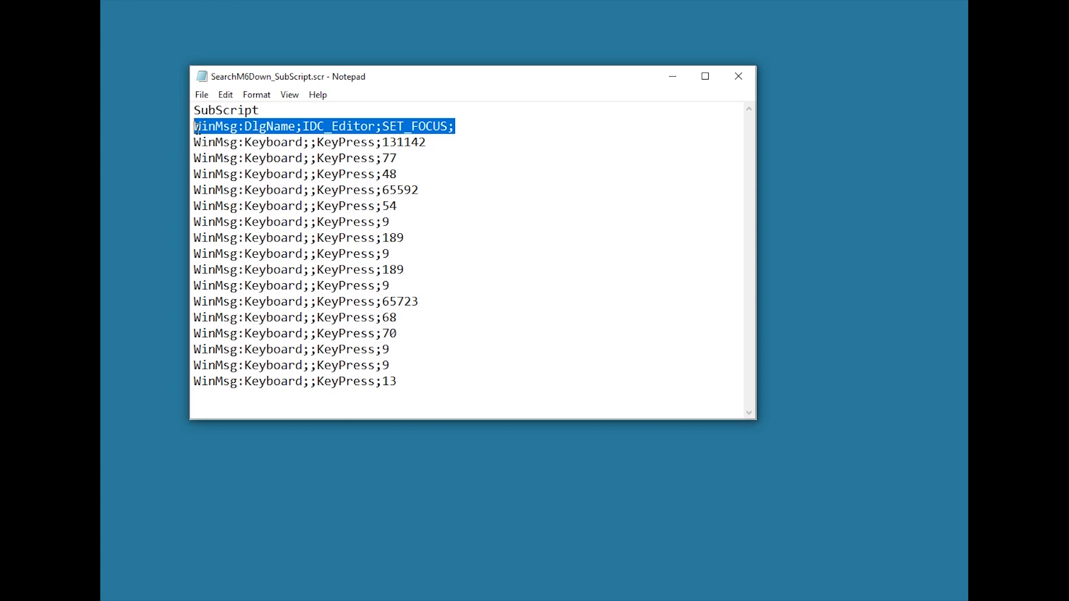
{"action": "left_click", "coordinate": [426, 143]}
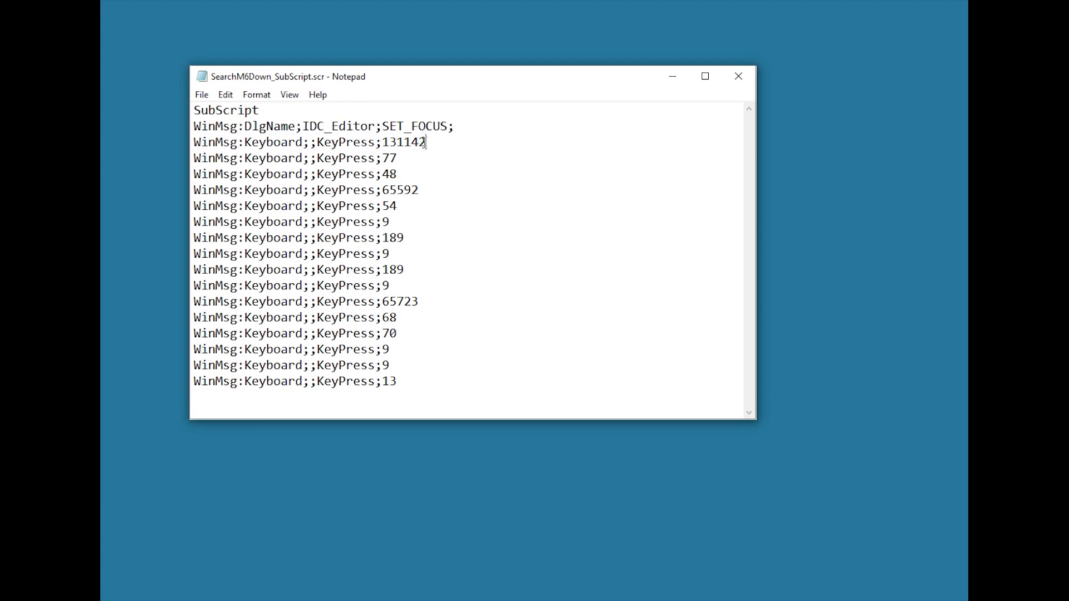
{"action": "key", "text": "Down"}
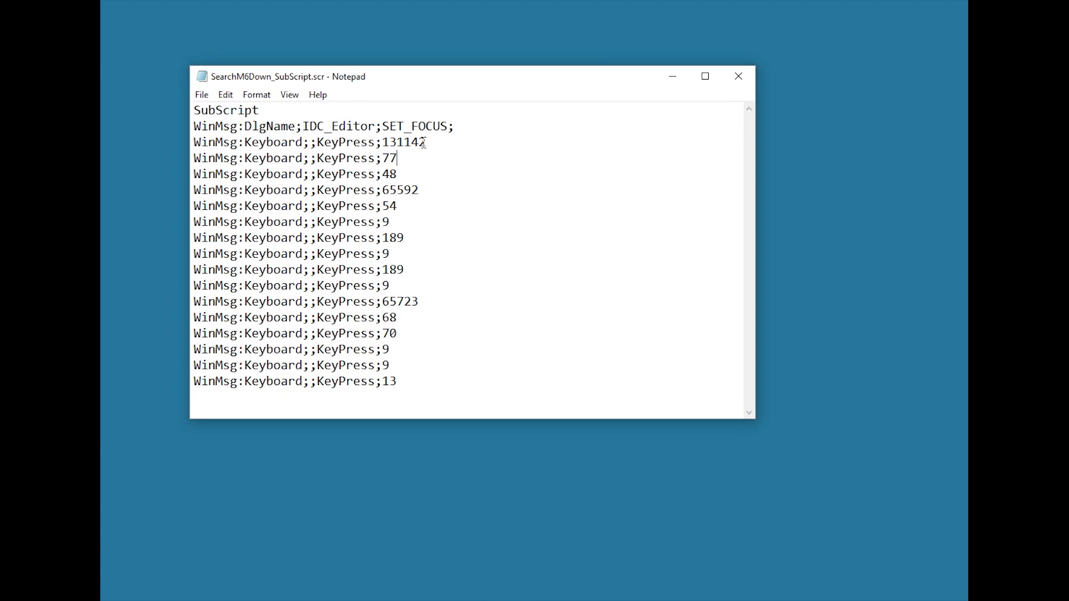
{"action": "mouse_move", "coordinate": [397, 160]}
{"action": "left_mouse_down"}
{"action": "mouse_move", "coordinate": [400, 150]}
{"action": "mouse_move", "coordinate": [383, 160]}
{"action": "left_mouse_up"}
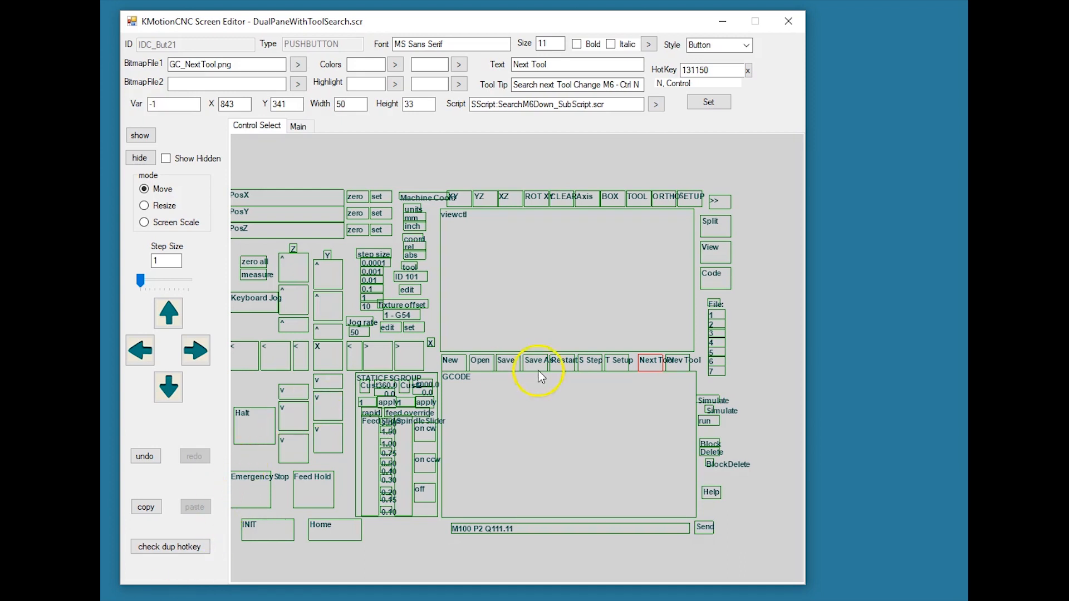
- In KMotionCNC Screen Editor, examine the Next Tool button's bitmap, tool tip, hotkey and script assignment
{"action": "left_click", "coordinate": [674, 365]}
{"action": "left_click", "coordinate": [655, 363]}
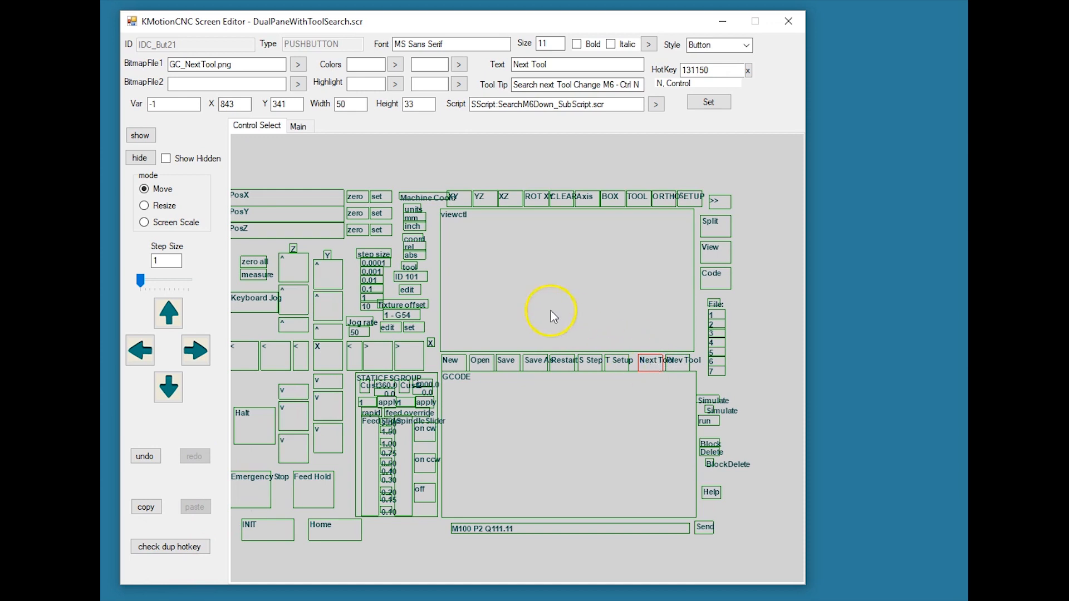
{"action": "left_click_drag", "start_coordinate": [246, 66], "coordinate": [161, 70]}
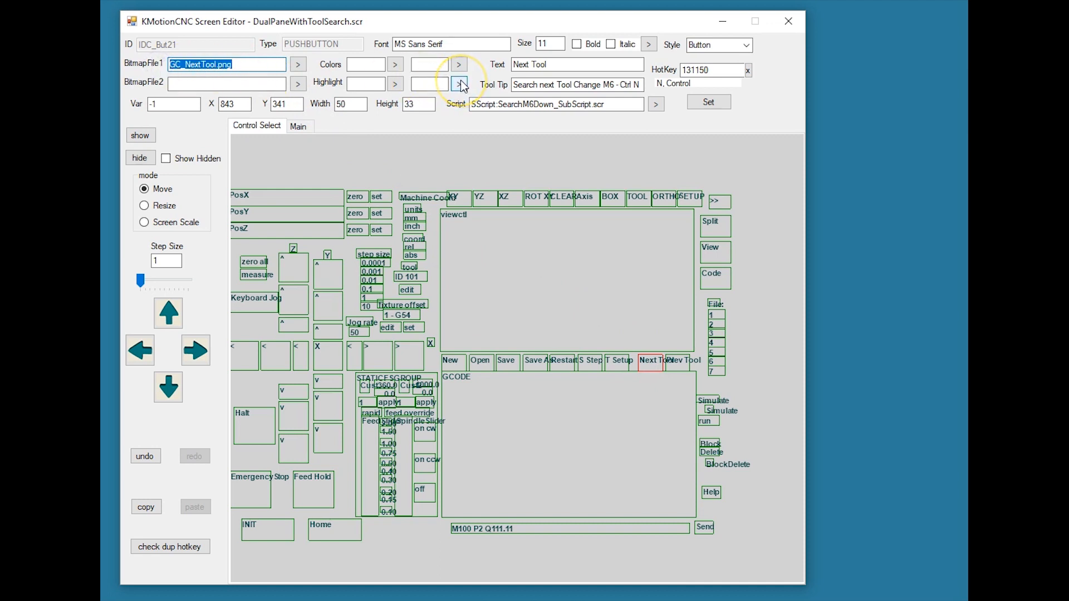
{"action": "left_click", "coordinate": [565, 87]}
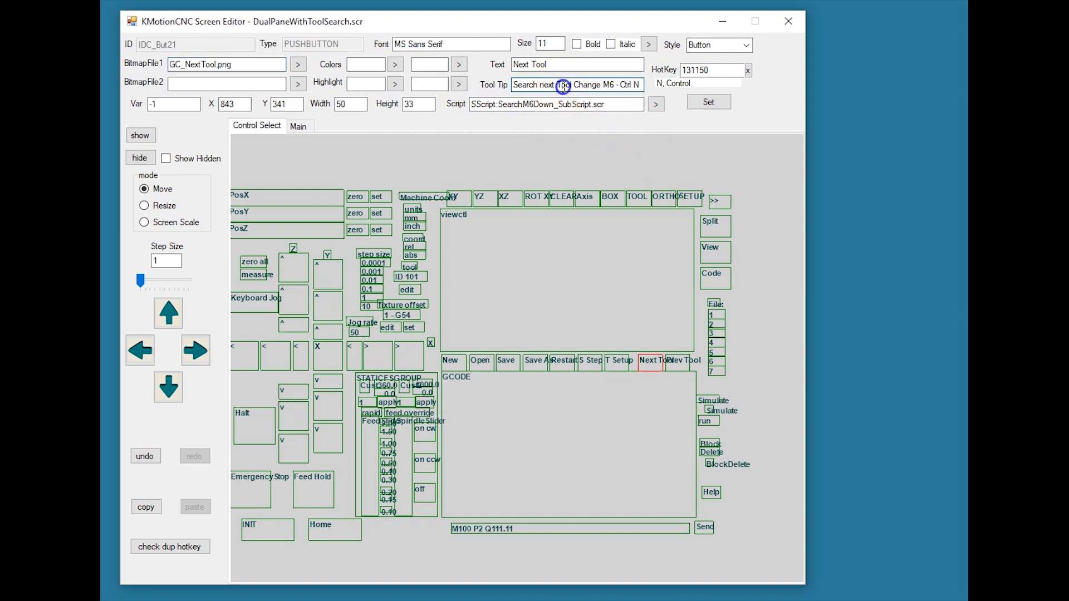
{"action": "left_click", "coordinate": [704, 71]}
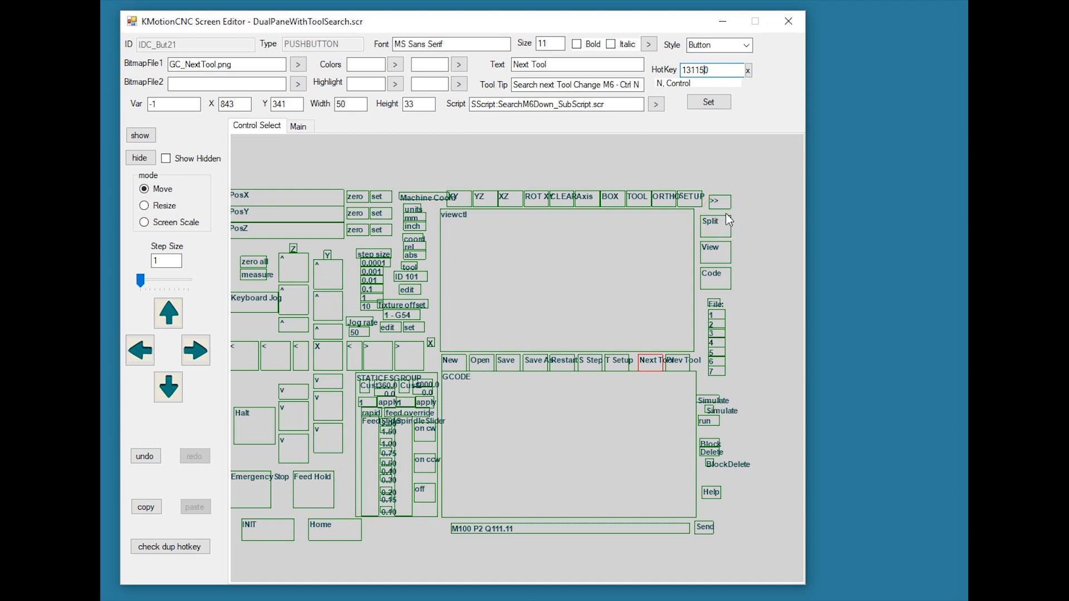
{"action": "left_click", "coordinate": [598, 105]}
{"action": "left_click_drag", "start_coordinate": [599, 105], "coordinate": [472, 105]}
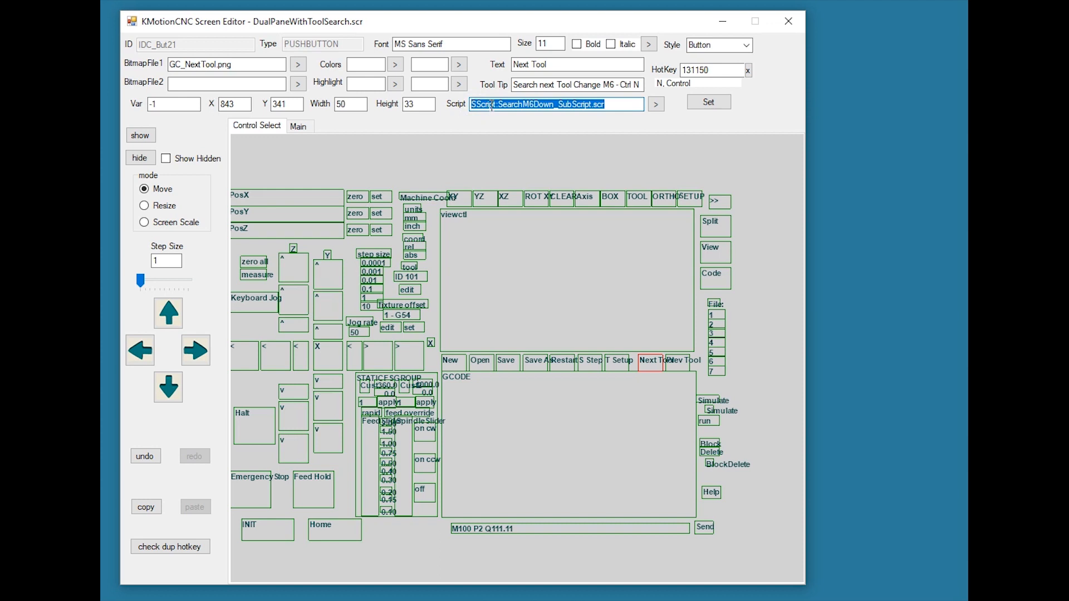
- View the screen script file assigned to the Next Tool button in the Script Form, and close the form
{"action": "left_click", "coordinate": [656, 105]}
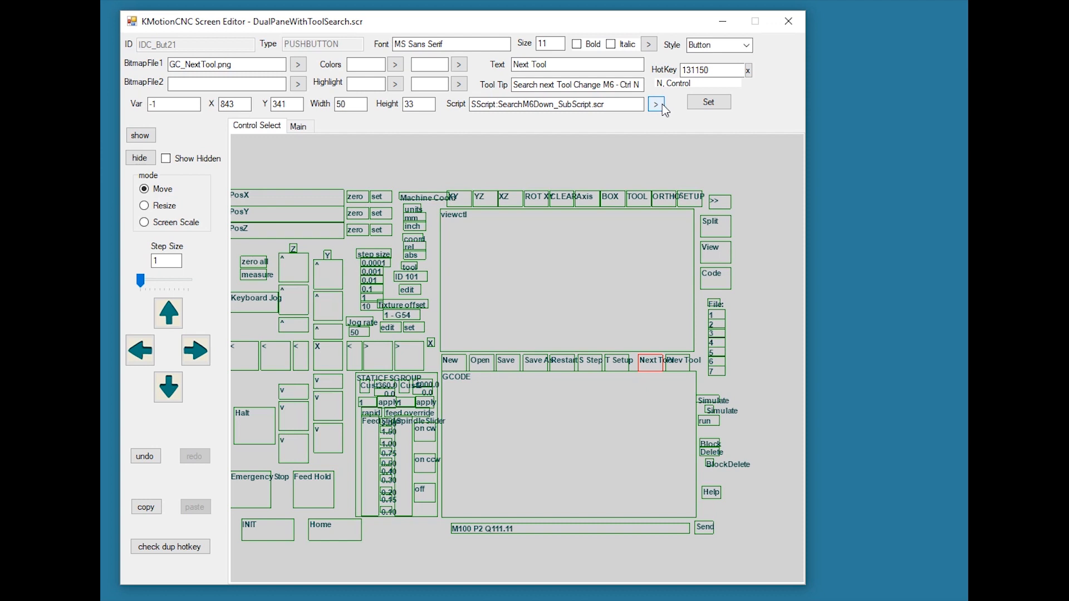
{"action": "left_click", "coordinate": [656, 105]}
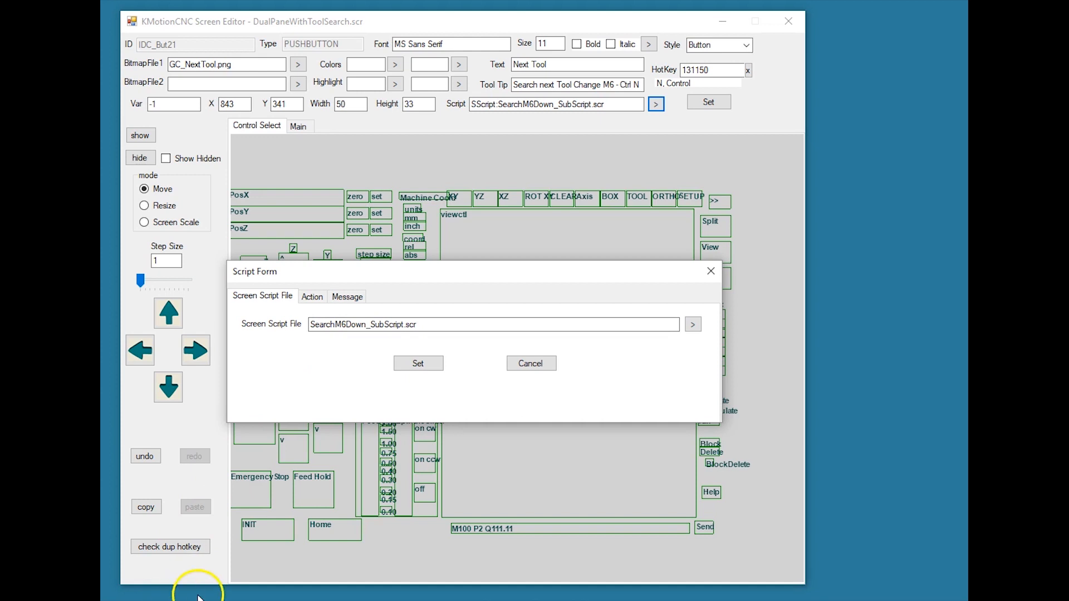
{"action": "left_click", "coordinate": [711, 271]}
- Replace the Next Tool button's script with the line WinMsg:DlgName;IDC_Editor;SET_FOCUS; copied from SearchM6Down_SubScript.scr in Notepad
{"action": "left_click_drag", "start_coordinate": [658, 303], "coordinate": [399, 302]}
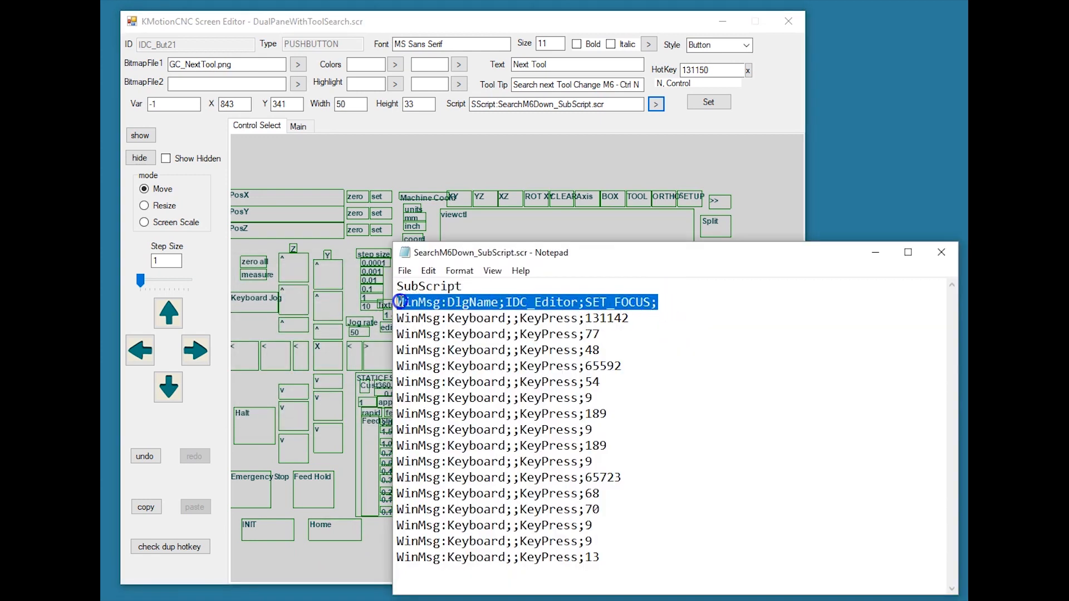
{"action": "right_click", "coordinate": [402, 301]}
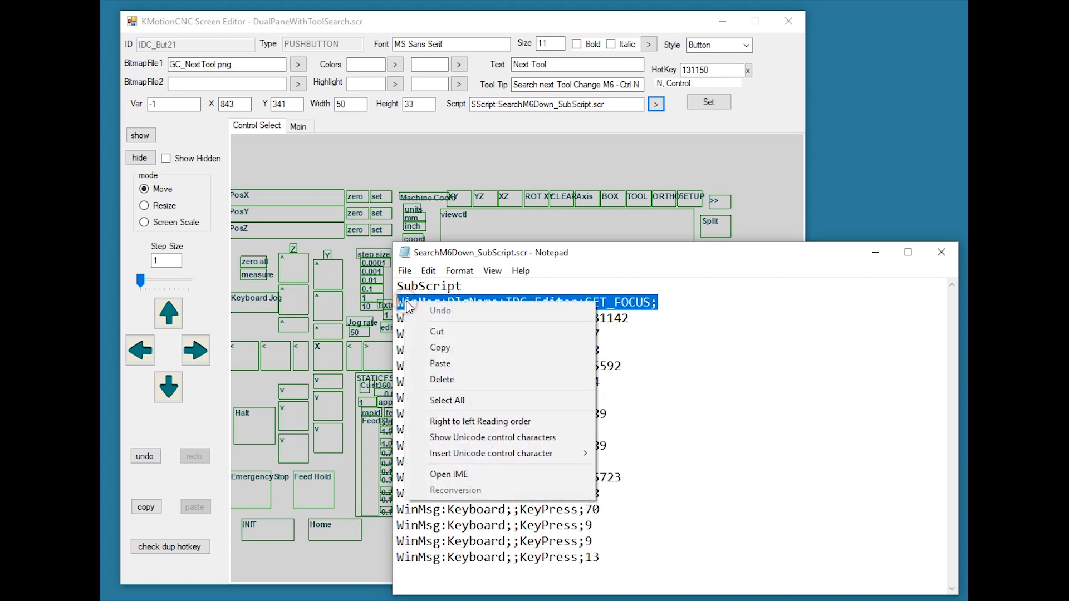
{"action": "left_click", "coordinate": [437, 348]}
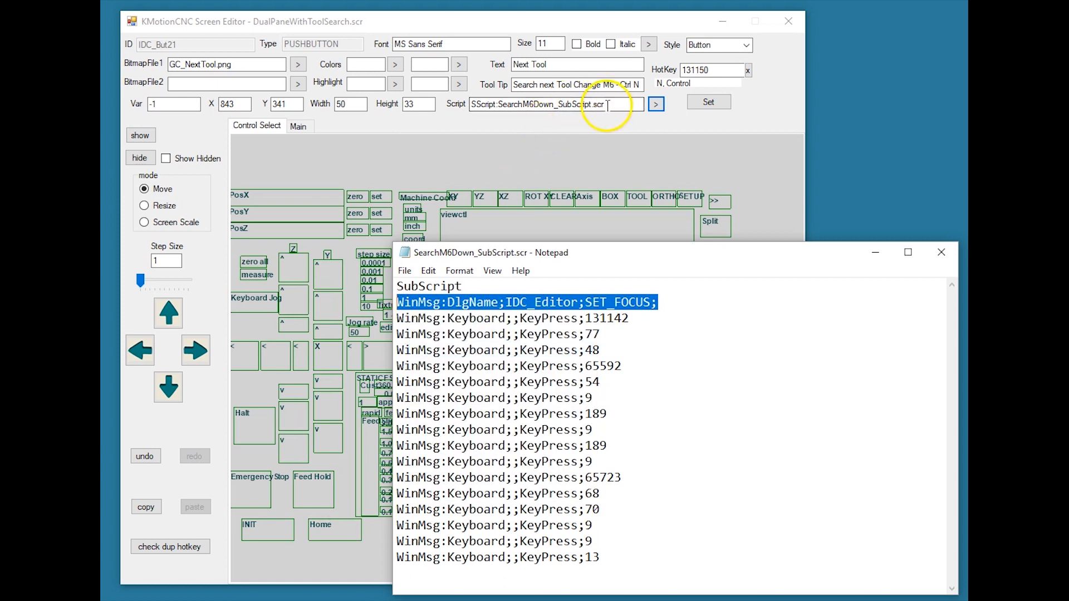
{"action": "double_click", "coordinate": [587, 106]}
{"action": "left_click_drag", "start_coordinate": [587, 108], "coordinate": [482, 107]}
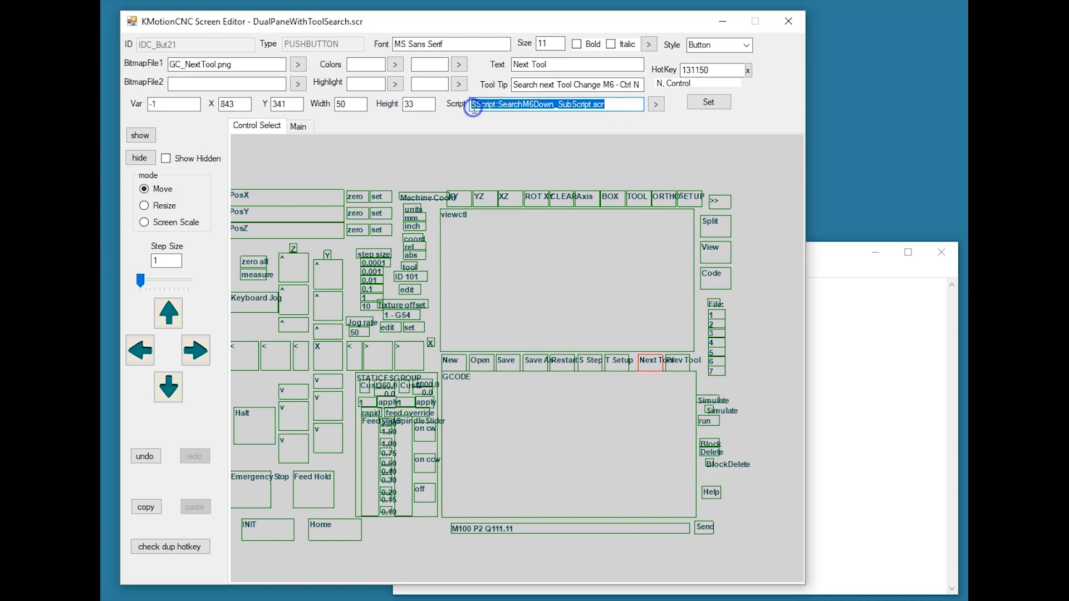
{"action": "right_click", "coordinate": [493, 104]}
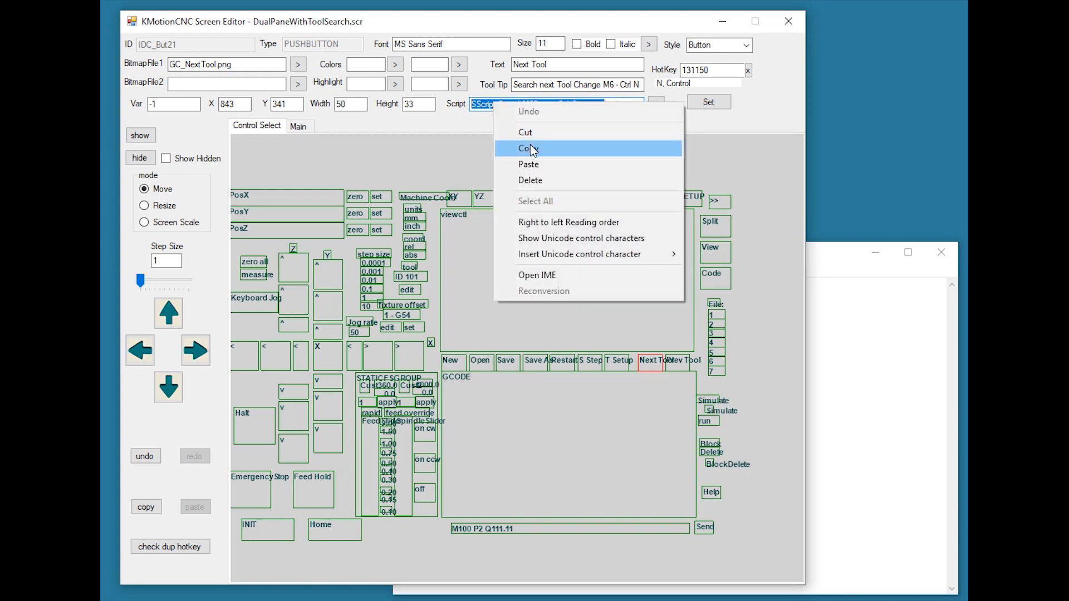
{"action": "left_click", "coordinate": [529, 165]}
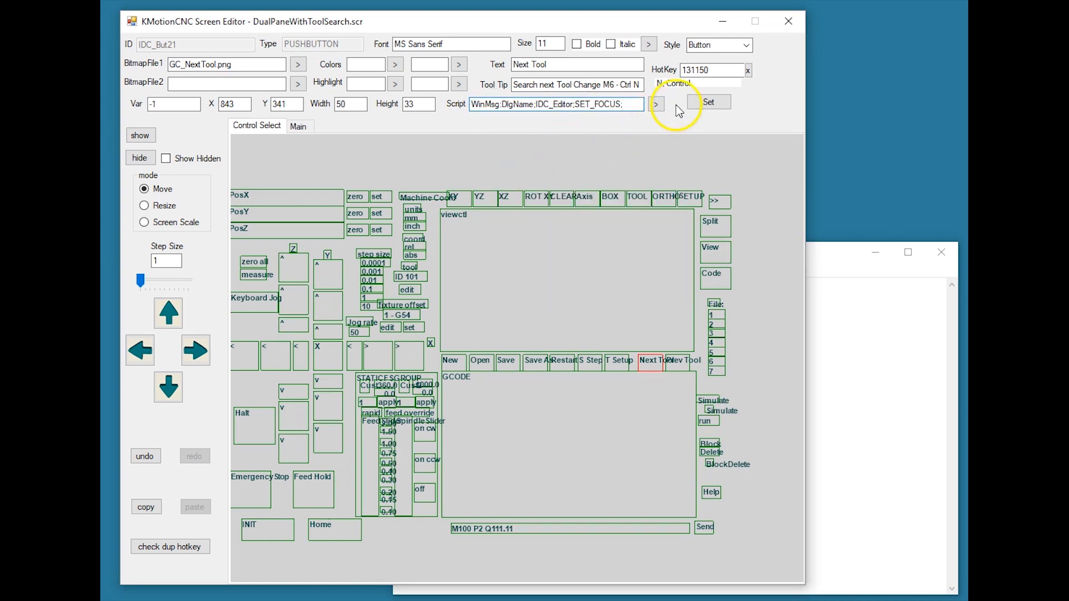
- Replace the Next Tool button's script with a Keyboard message built in the Script Form, using KeyPress and parameter 88
{"action": "left_click", "coordinate": [656, 104]}
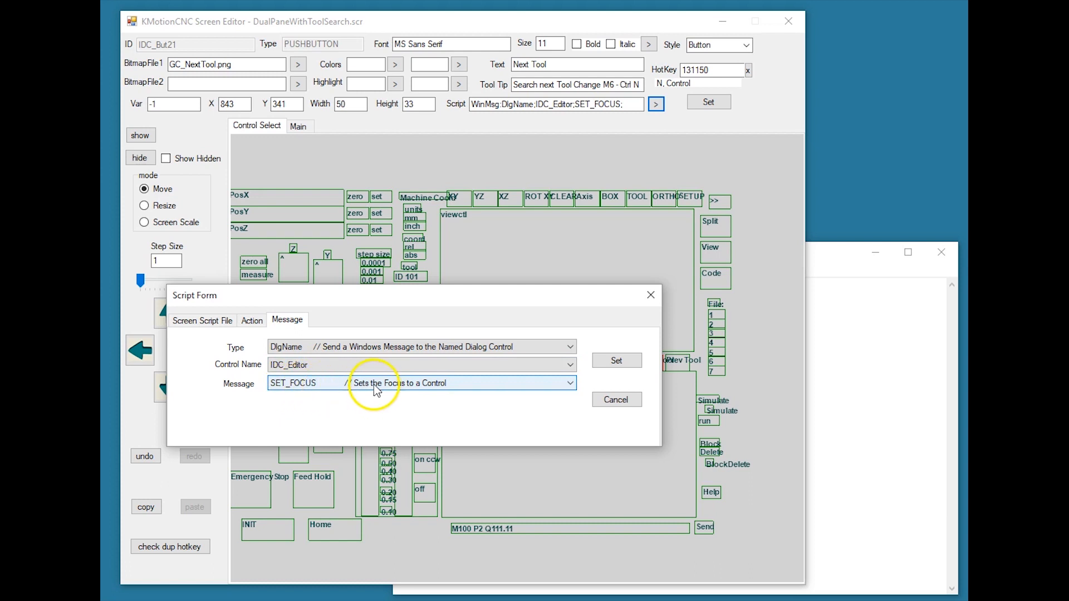
{"action": "left_click", "coordinate": [332, 348]}
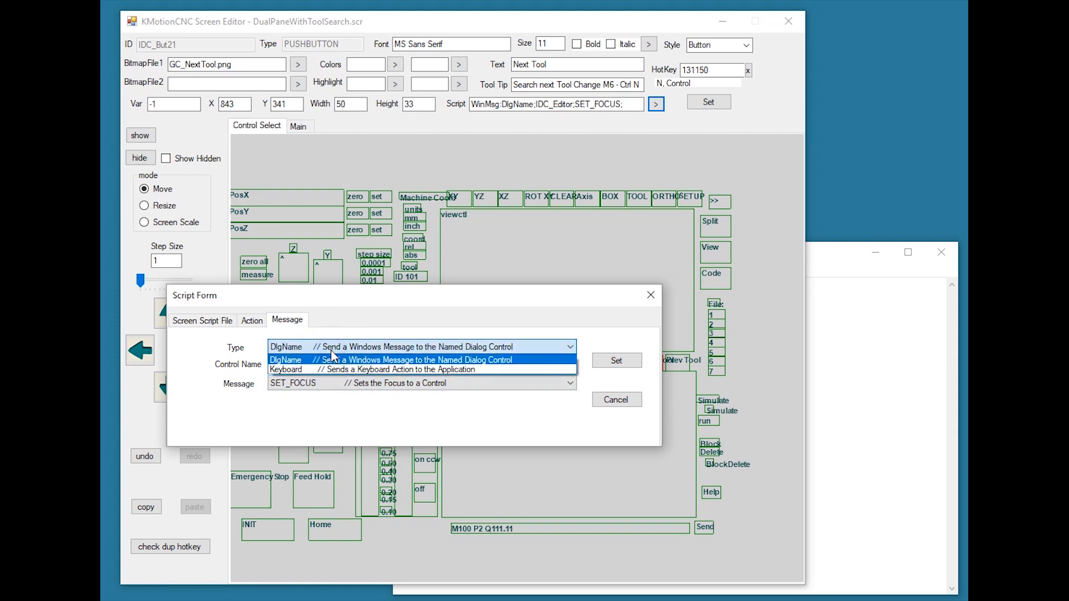
{"action": "left_click", "coordinate": [331, 370]}
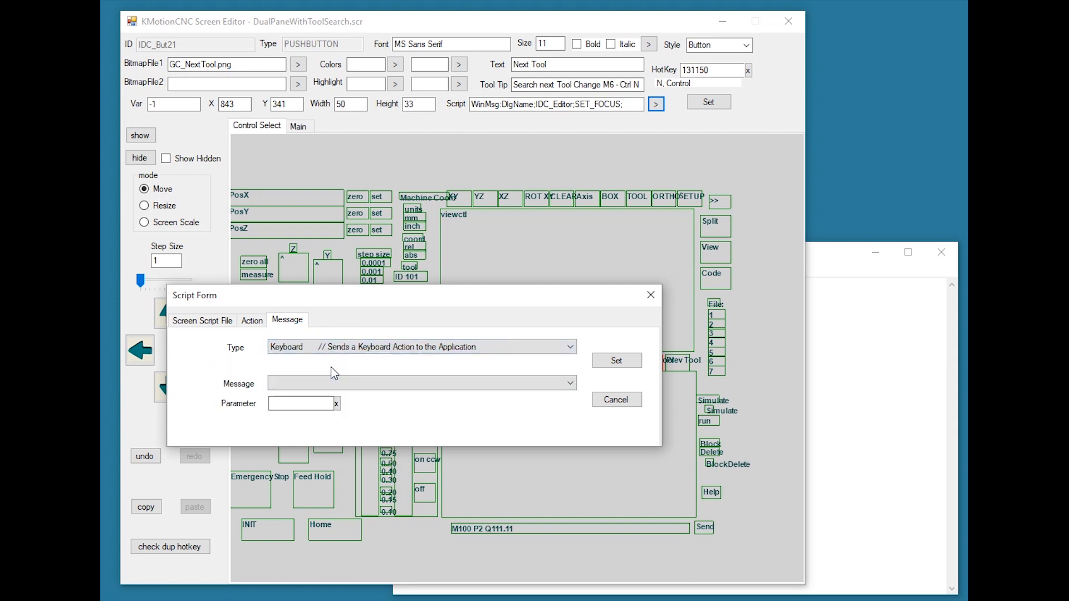
{"action": "left_click", "coordinate": [337, 384]}
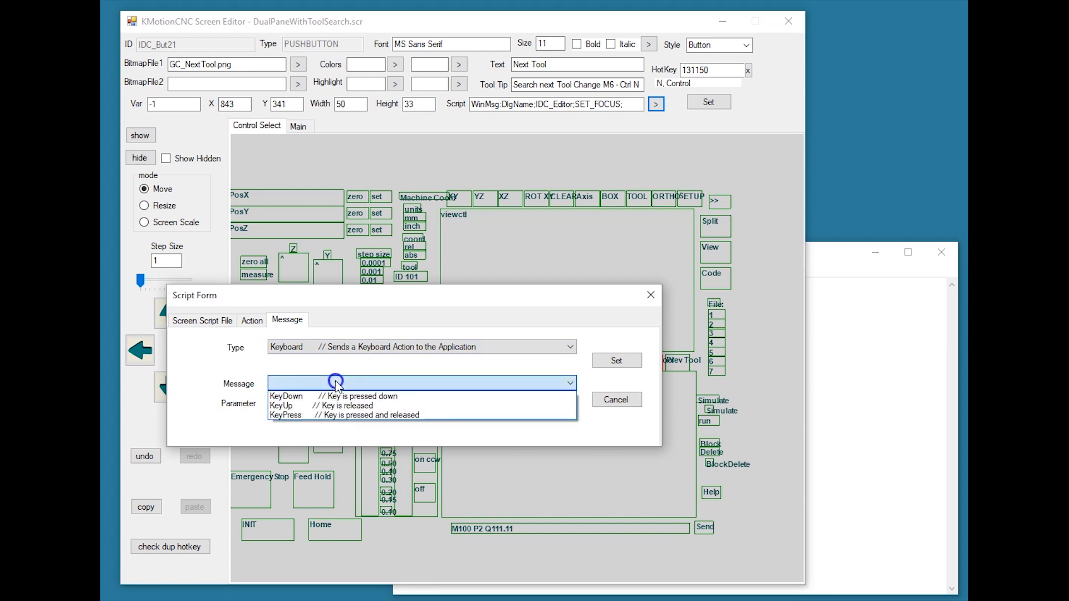
{"action": "left_click", "coordinate": [344, 414]}
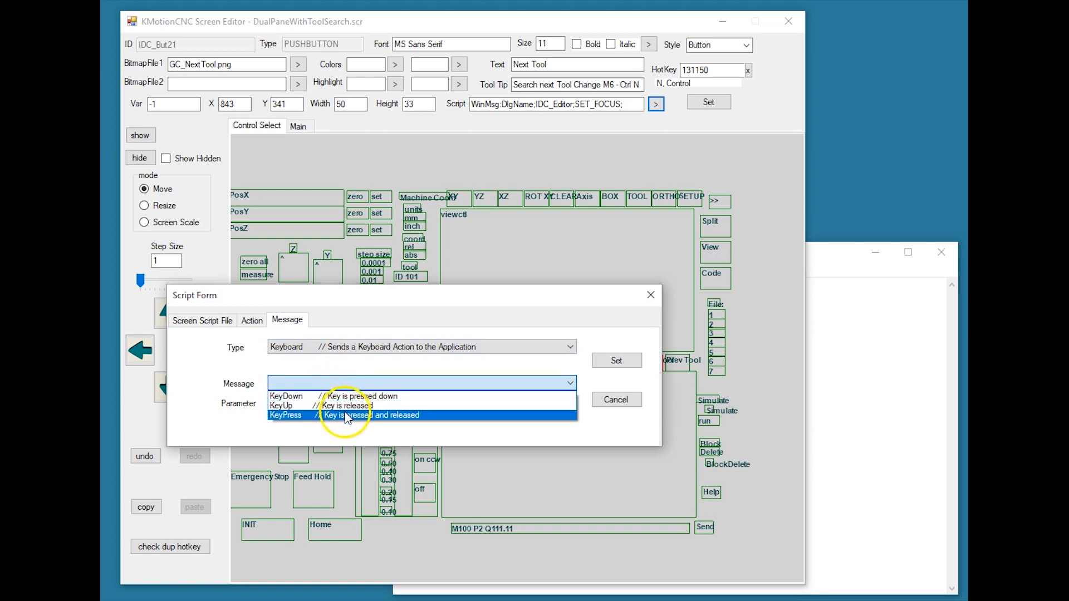
{"action": "left_click", "coordinate": [322, 405]}
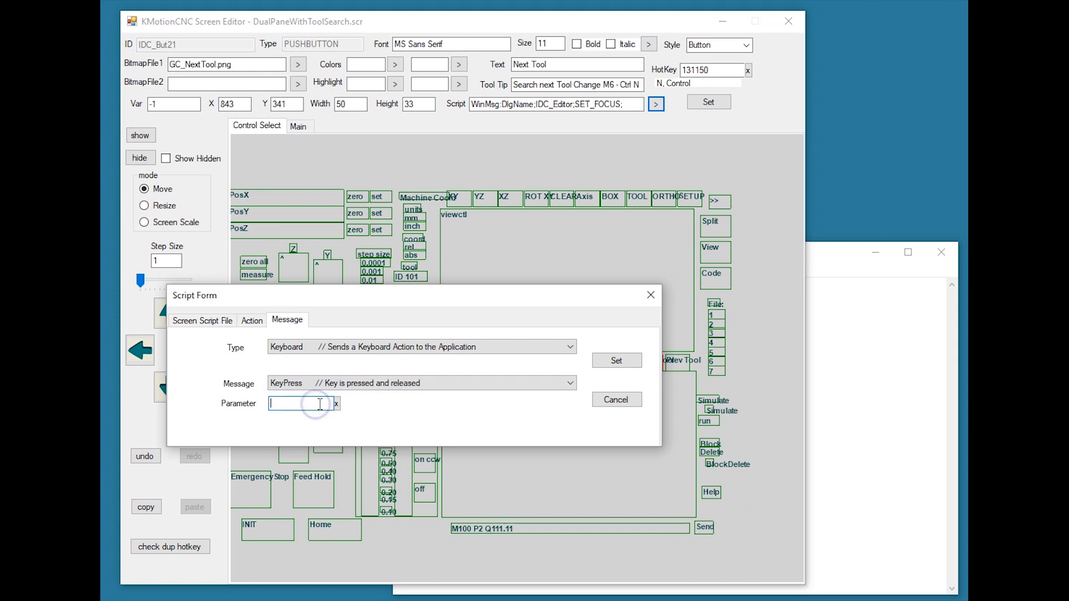
{"action": "type", "text": "88"}
{"action": "left_click", "coordinate": [616, 360]}
{"action": "left_click_drag", "start_coordinate": [582, 105], "coordinate": [469, 105]}
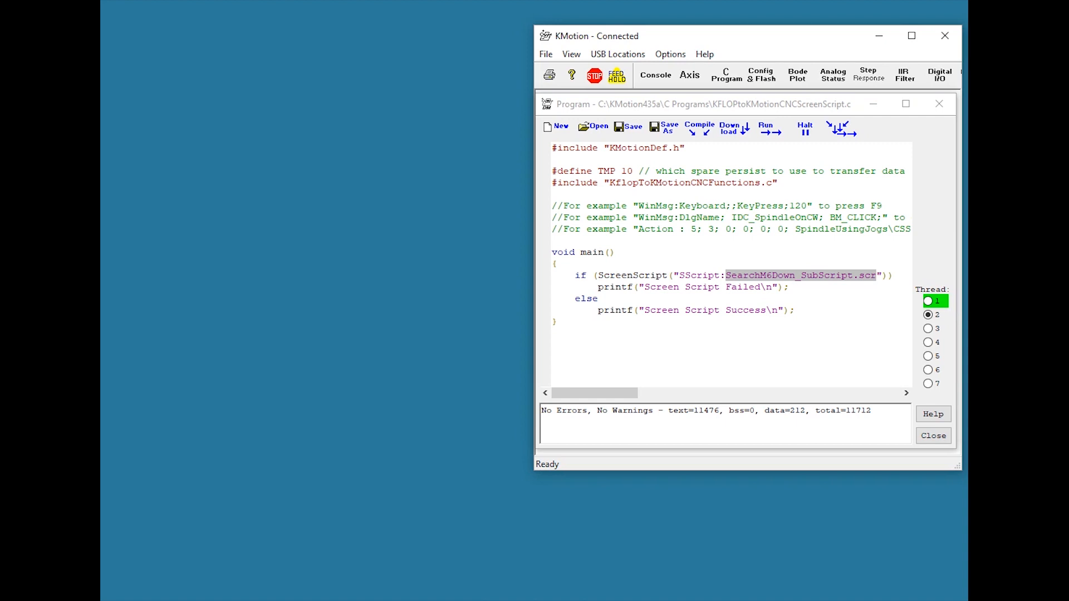
- In KMotion, examine the ScreenScript call to SearchM6Down_SubScript.scr in KFLOPtoKMotionCNCScreenScript.c
{"action": "left_click", "coordinate": [814, 271]}
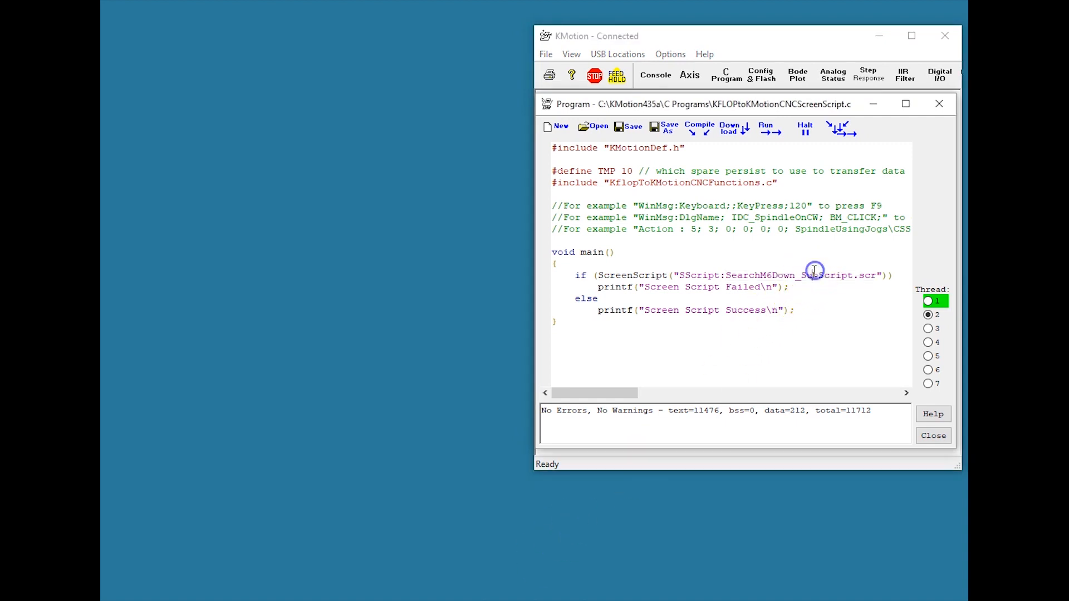
{"action": "left_click_drag", "start_coordinate": [876, 275], "coordinate": [600, 278]}
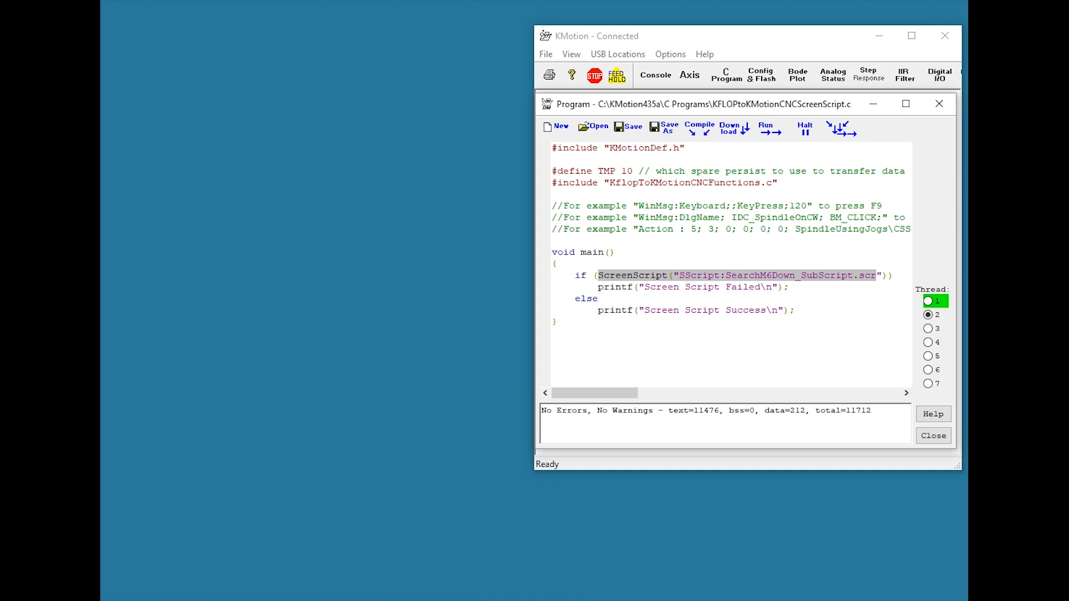
- Show KMotionCNC behind the KMotion program window, and compile, download and run KFLOPtoKMotionCNCScreenScript.c twice to search for successive M6 tool changes
{"action": "key", "text": "alt+Tab"}
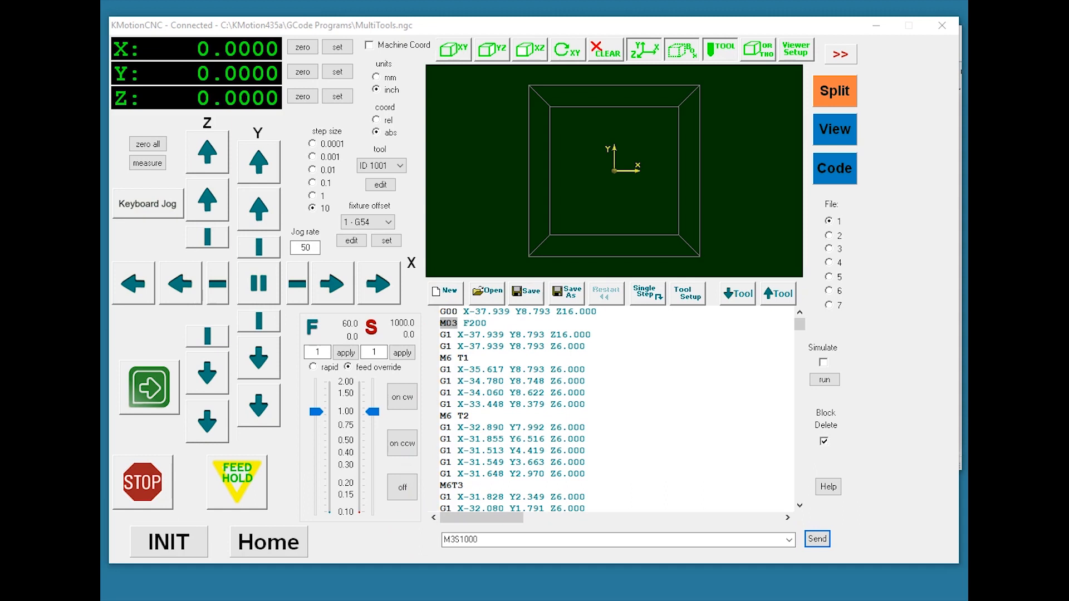
{"action": "key", "text": "alt+Tab"}
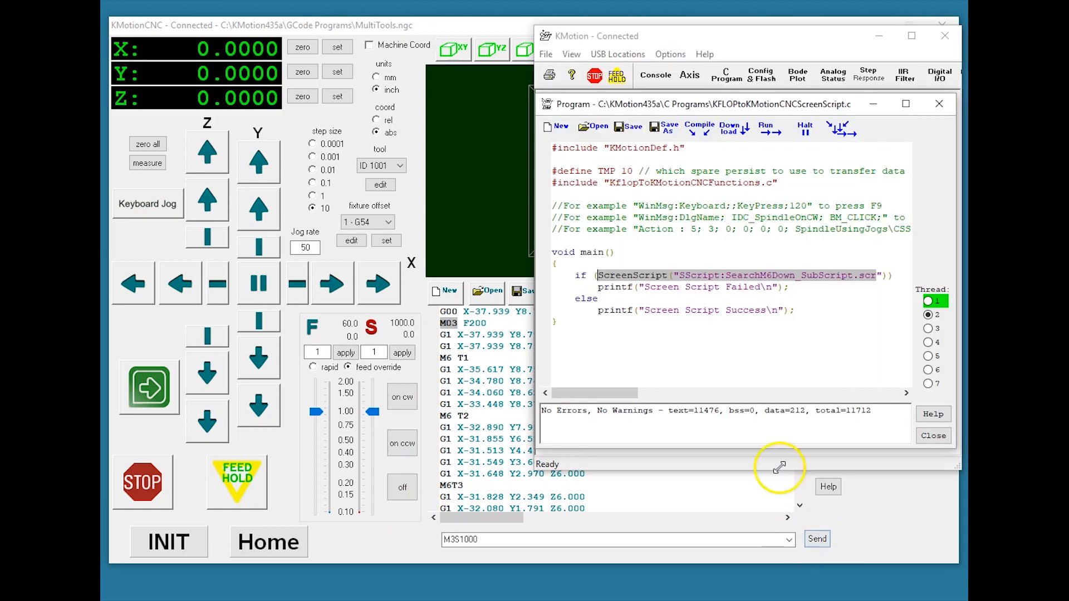
{"action": "left_click", "coordinate": [843, 131]}
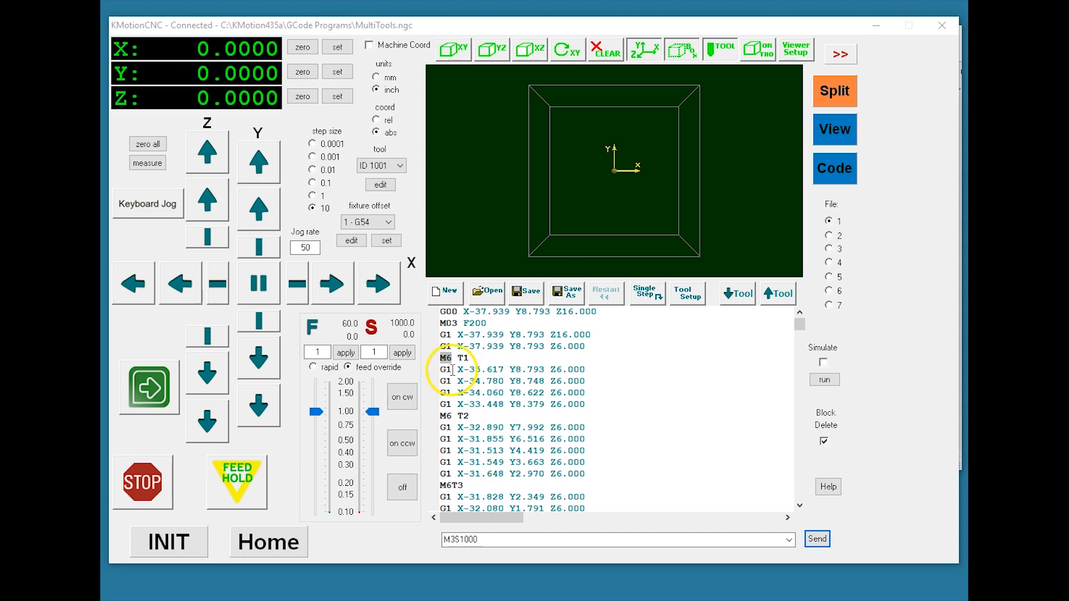
{"action": "key", "text": "alt+Tab"}
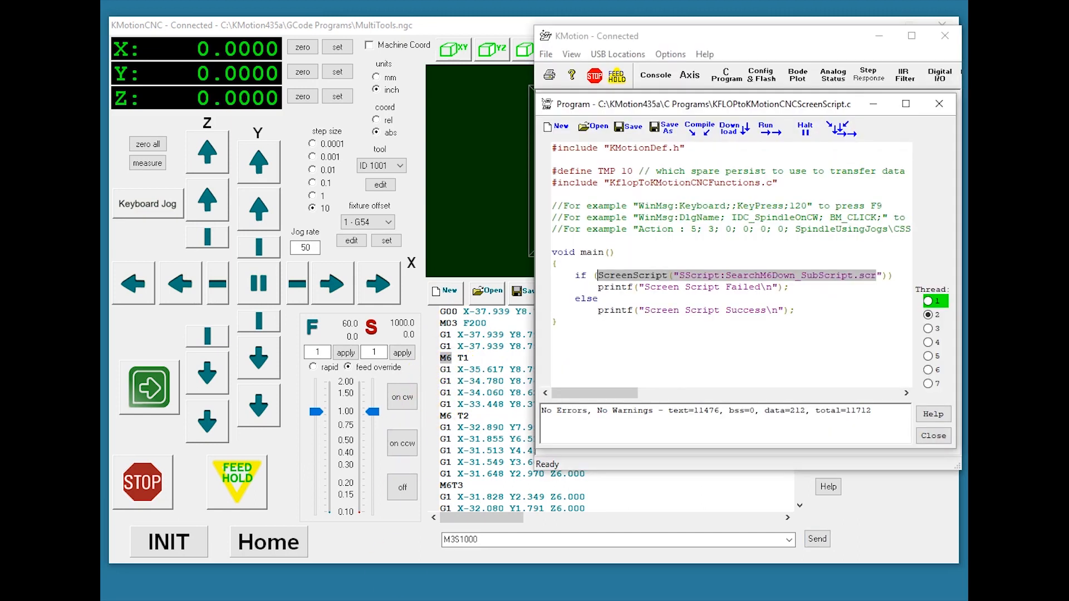
{"action": "left_click", "coordinate": [842, 130]}
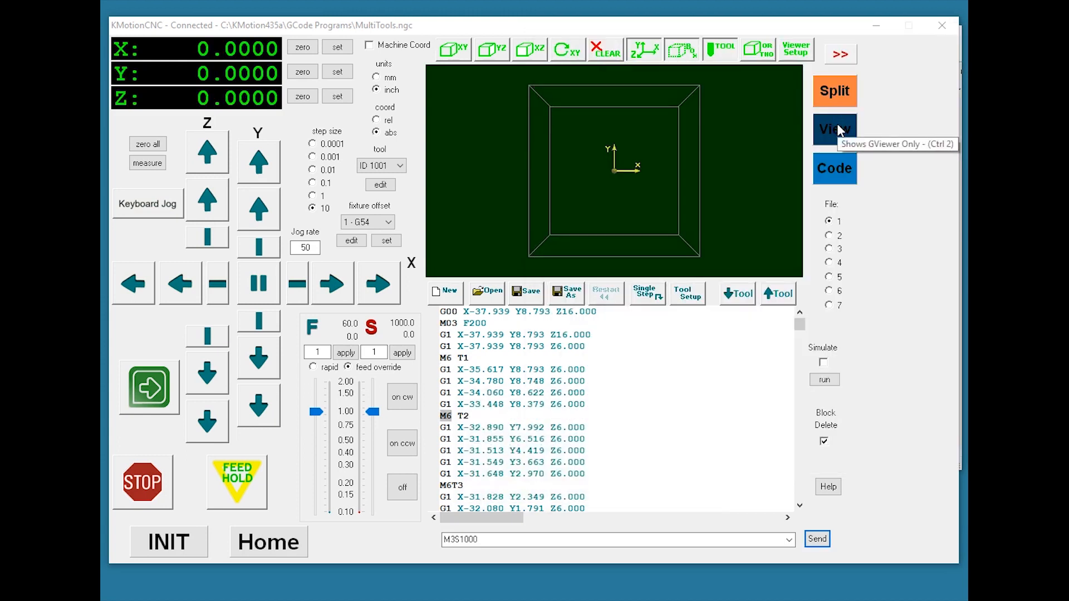